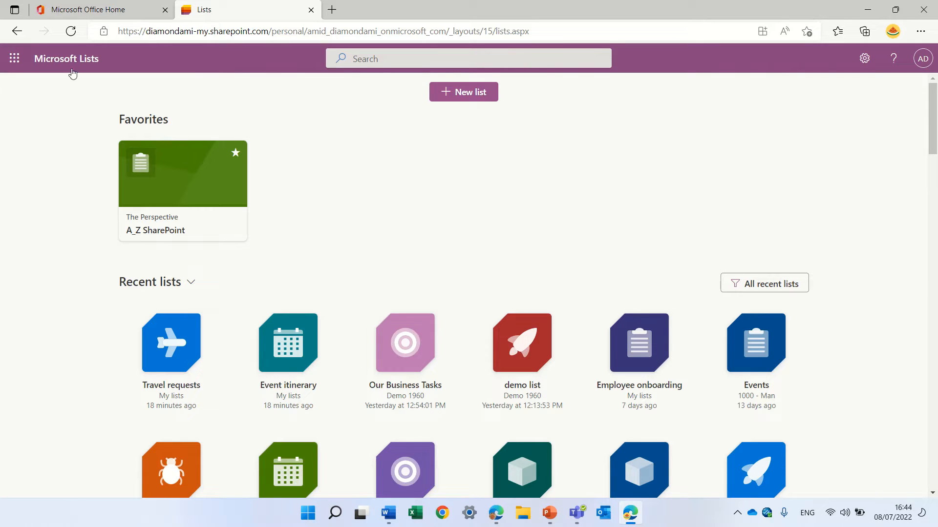
# Step: Start a new list from the Work progress tracker template after previewing its columns
pyautogui.click(14, 58)
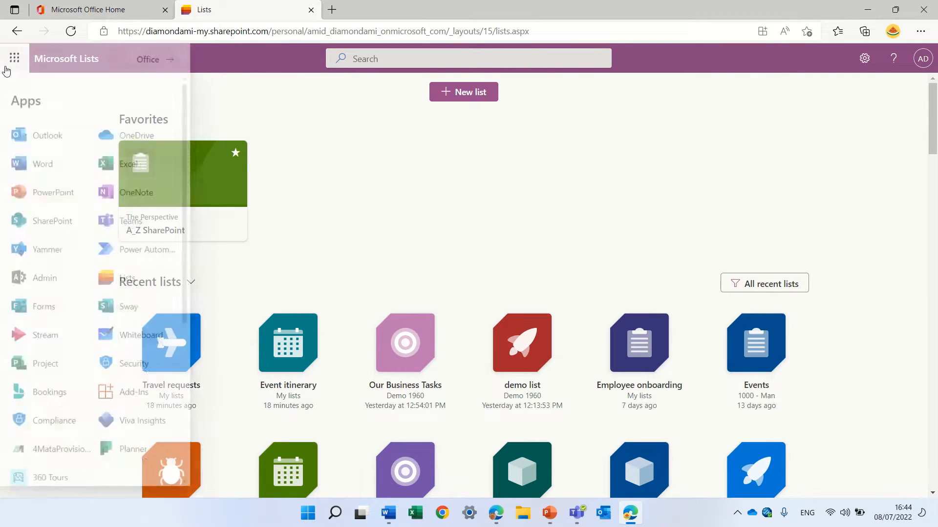
pyautogui.click(369, 172)
pyautogui.click(479, 96)
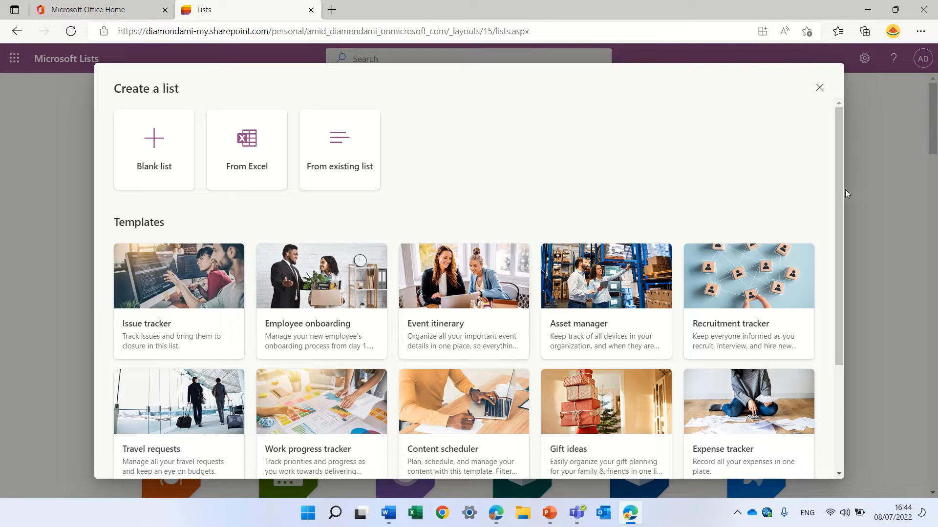
pyautogui.moveTo(837, 187); pyautogui.dragTo(838, 236)
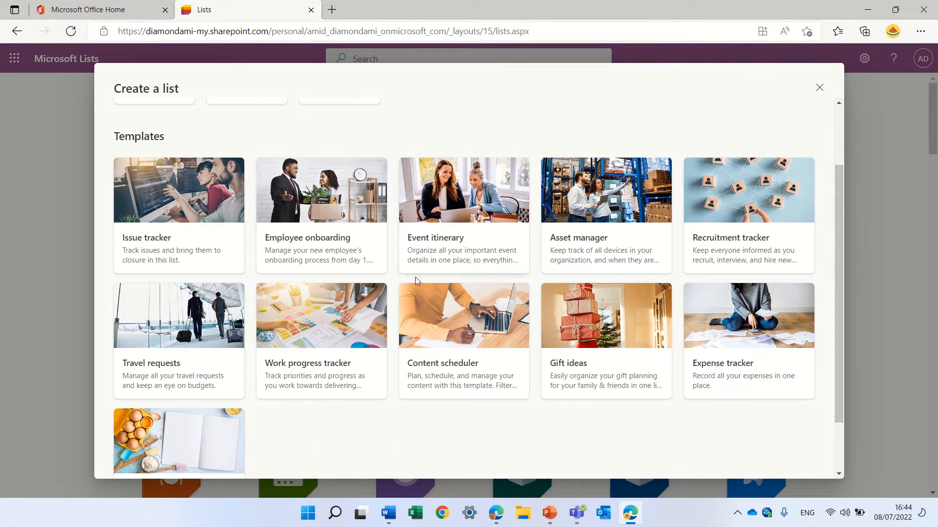
pyautogui.click(299, 329)
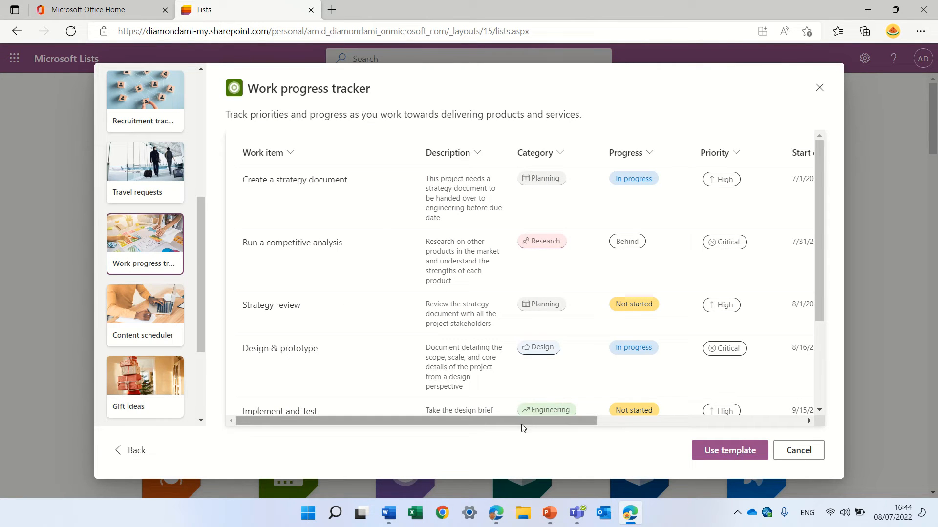
pyautogui.moveTo(524, 420); pyautogui.dragTo(642, 421)
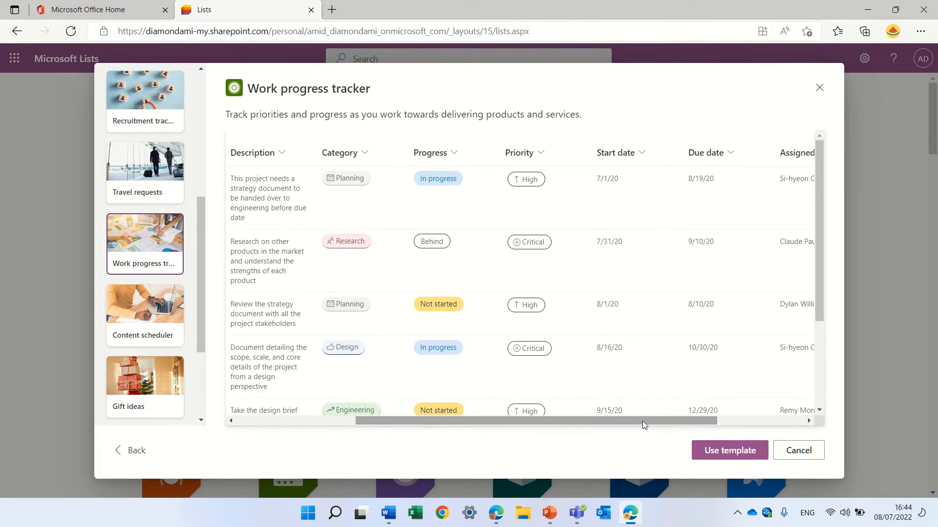
pyautogui.click(723, 450)
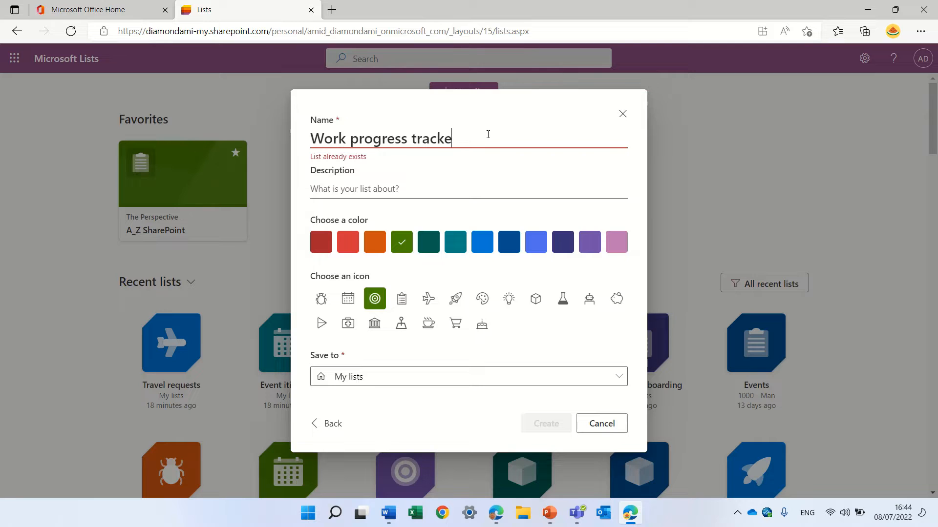
# Step: Name the list "Work progress", save it to My lists, and create it
pyautogui.press('BackSpace')
pyautogui.press('BackSpace')
pyautogui.press('BackSpace')
pyautogui.press('BackSpace')
pyautogui.press('BackSpace')
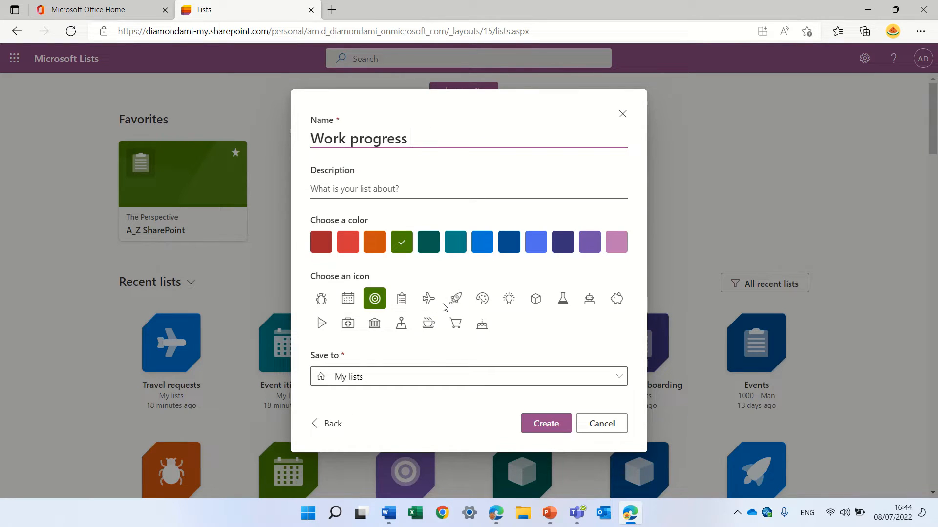
pyautogui.click(388, 381)
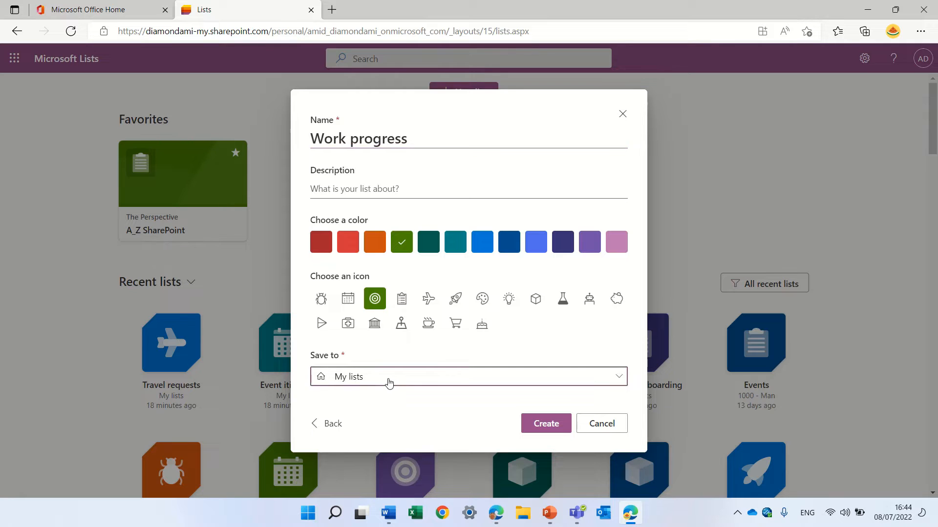
pyautogui.click(363, 395)
pyautogui.click(548, 426)
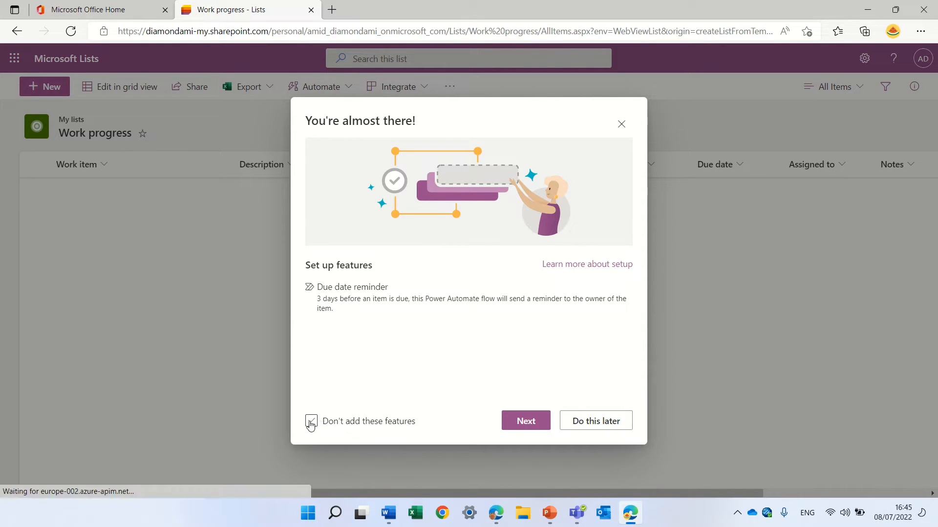
# Step: Set up the Due date reminder feature for the new list and close the setup dialog
pyautogui.click(521, 424)
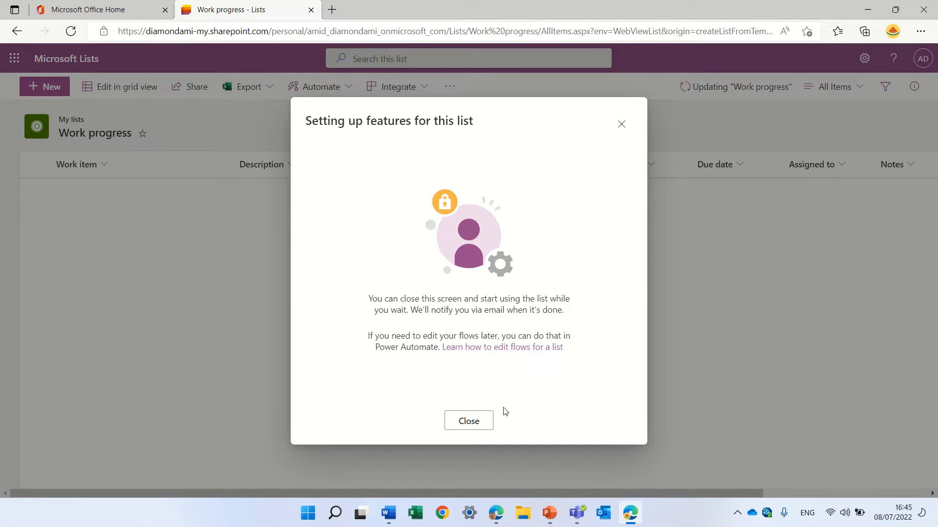
pyautogui.click(470, 422)
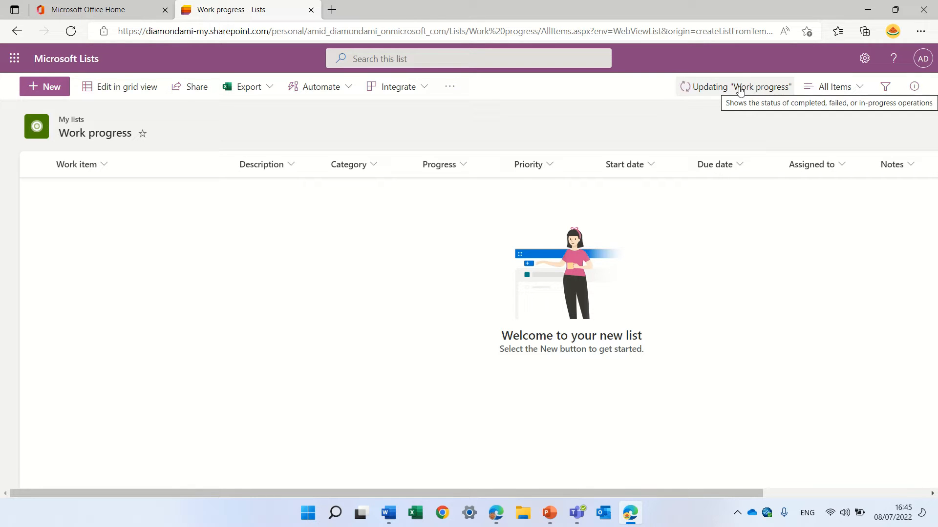
pyautogui.click(389, 27)
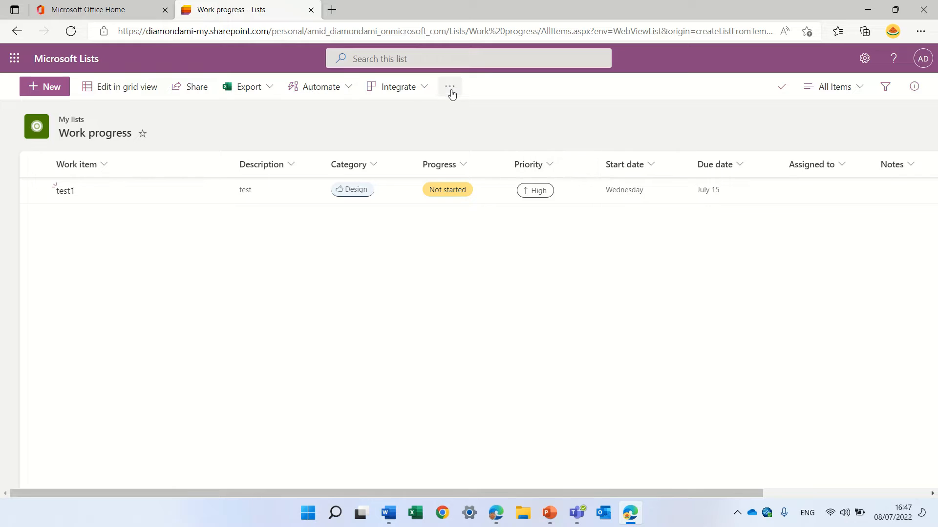
pyautogui.click(346, 92)
pyautogui.moveTo(344, 111)
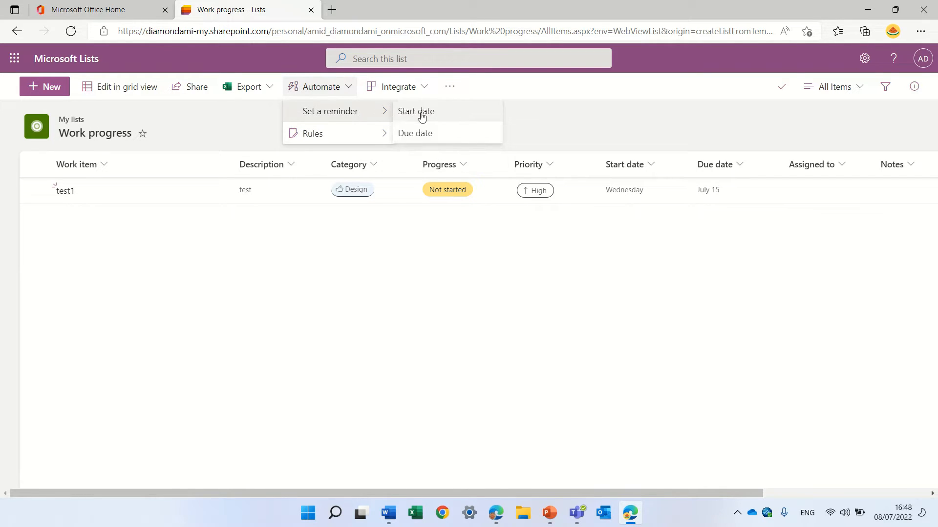
pyautogui.click(323, 255)
# Step: Go to My flows in Power Automate from the list and open the newest Due date reminder flow for editing
pyautogui.click(416, 90)
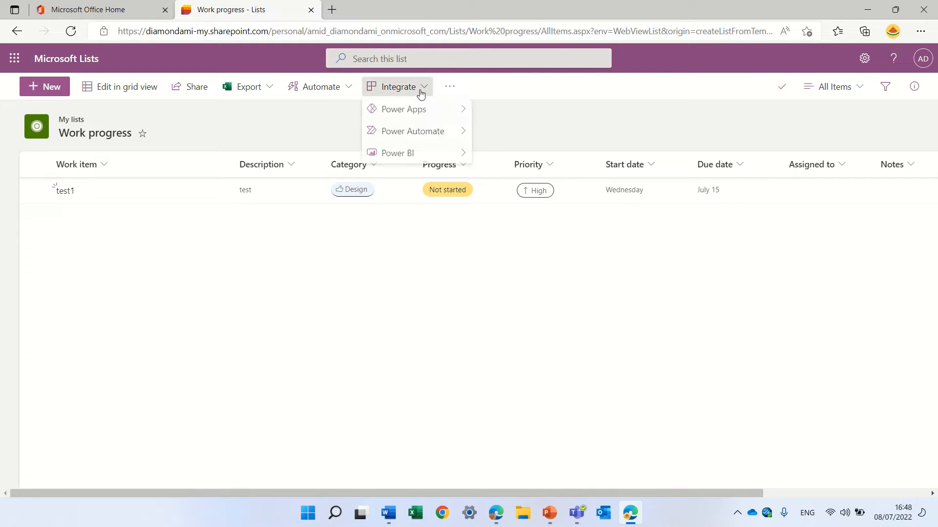
pyautogui.moveTo(433, 137)
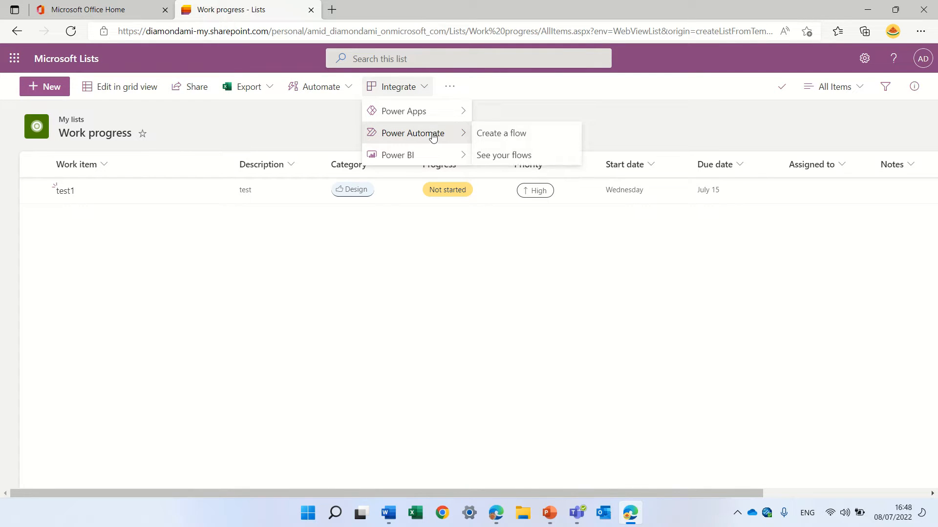
pyautogui.click(522, 156)
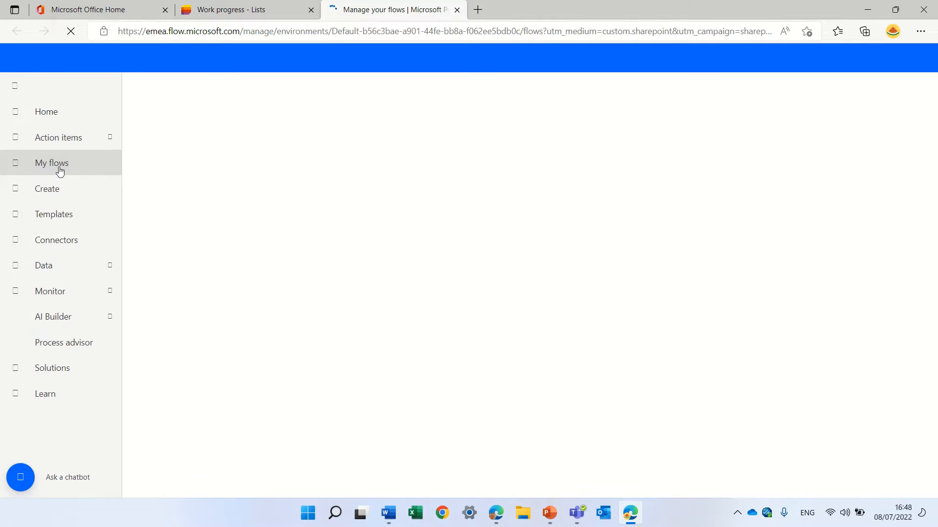
pyautogui.click(59, 168)
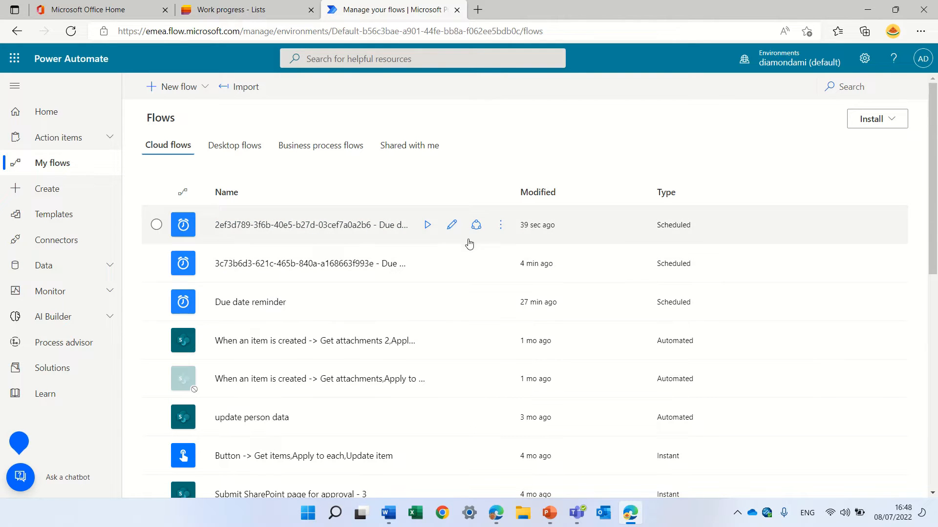
pyautogui.click(501, 225)
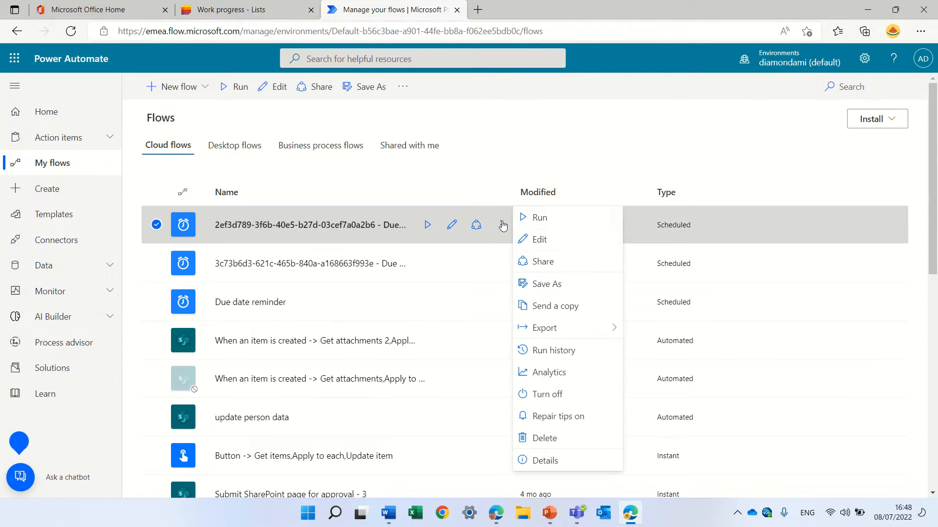
pyautogui.click(540, 240)
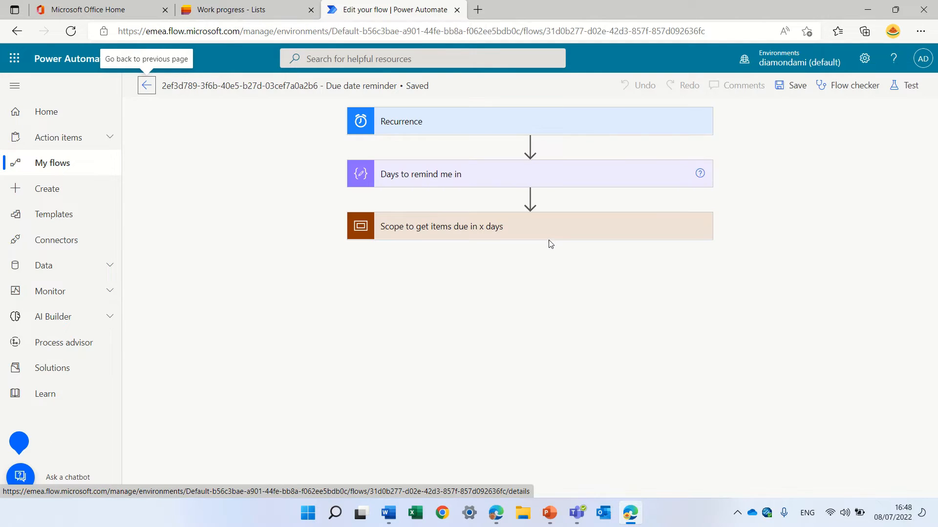
# Step: Expand the Recurrence trigger's settings and set the Days to remind me in action's input to 50
pyautogui.click(469, 136)
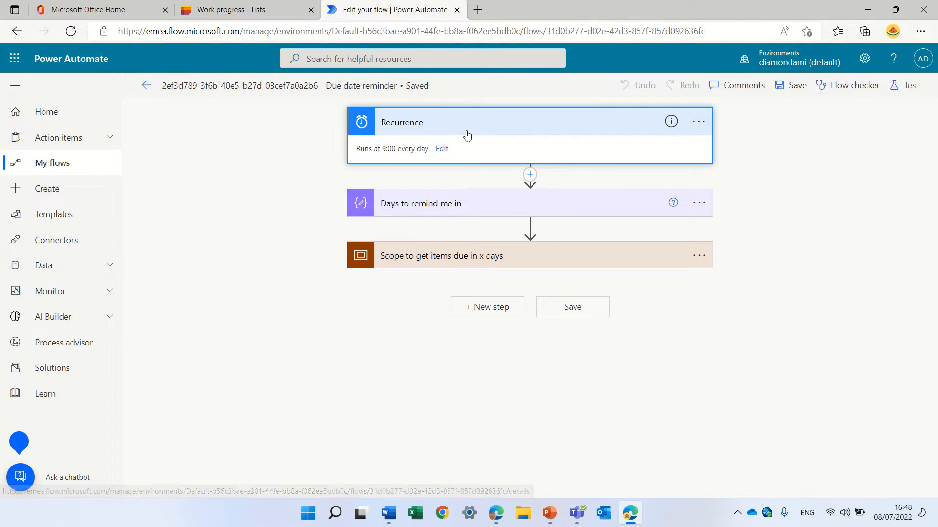
pyautogui.click(441, 150)
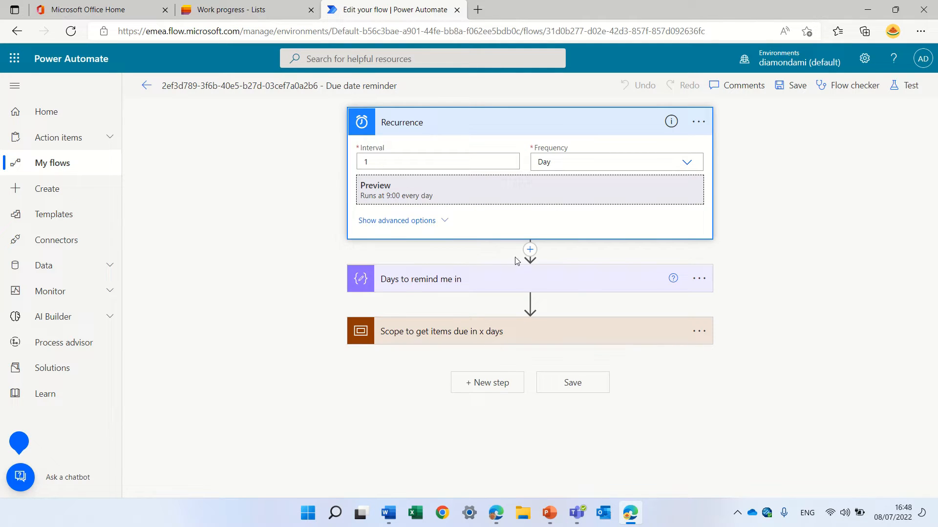
pyautogui.click(465, 282)
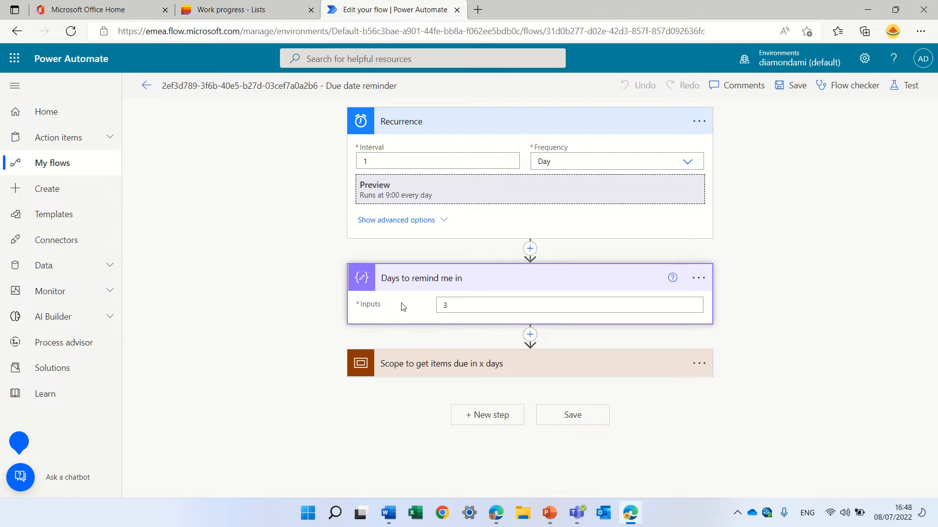
pyautogui.doubleClick(469, 309)
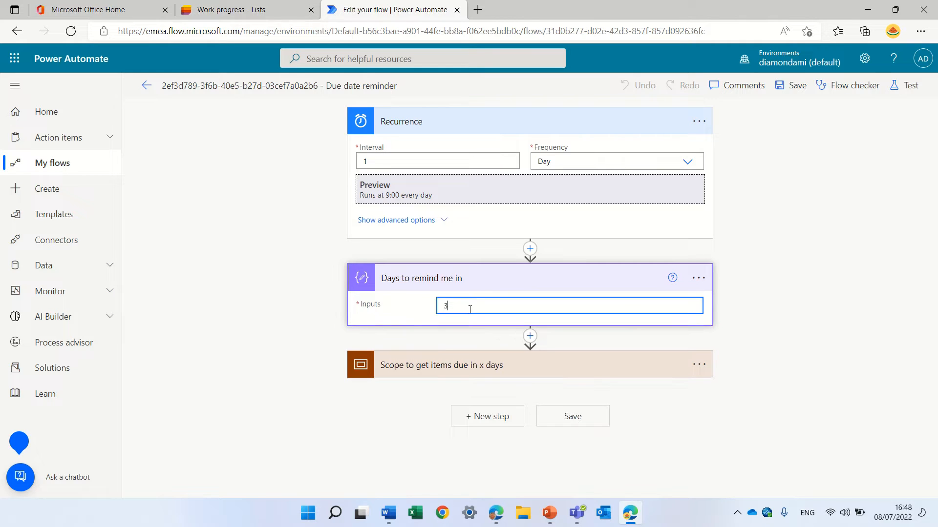
pyautogui.press('BackSpace')
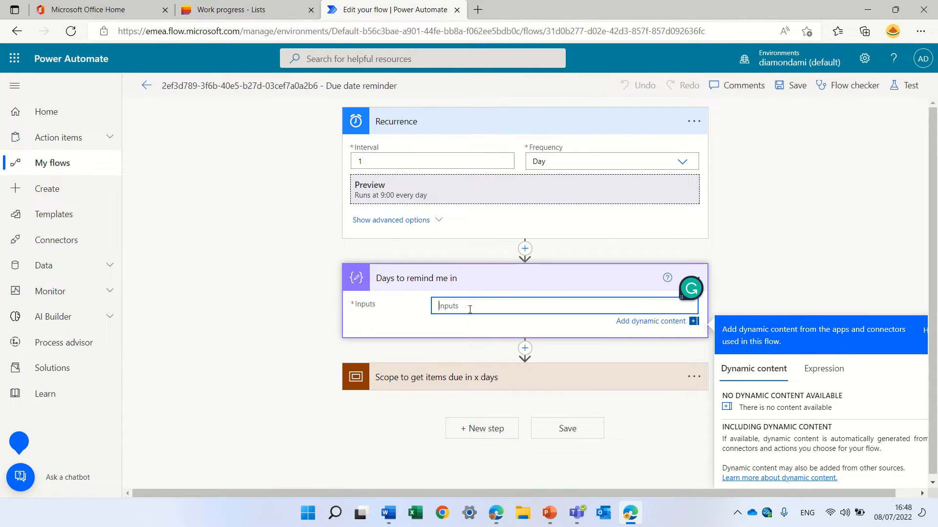
pyautogui.write('50')
# Step: Review the actions inside the "Scope to get items due in x days" and save the flow
pyautogui.click(578, 379)
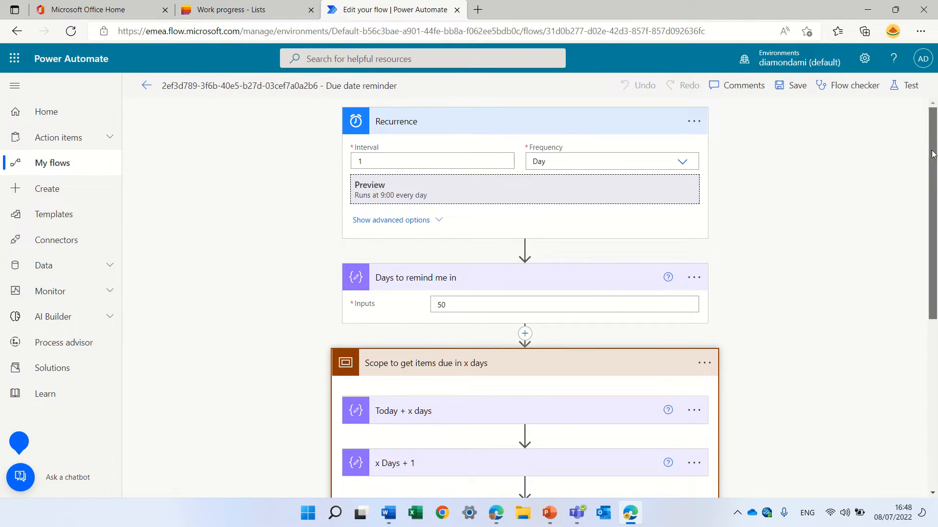
pyautogui.scroll(-5, 929, 283)
pyautogui.scroll(6, 930, 299)
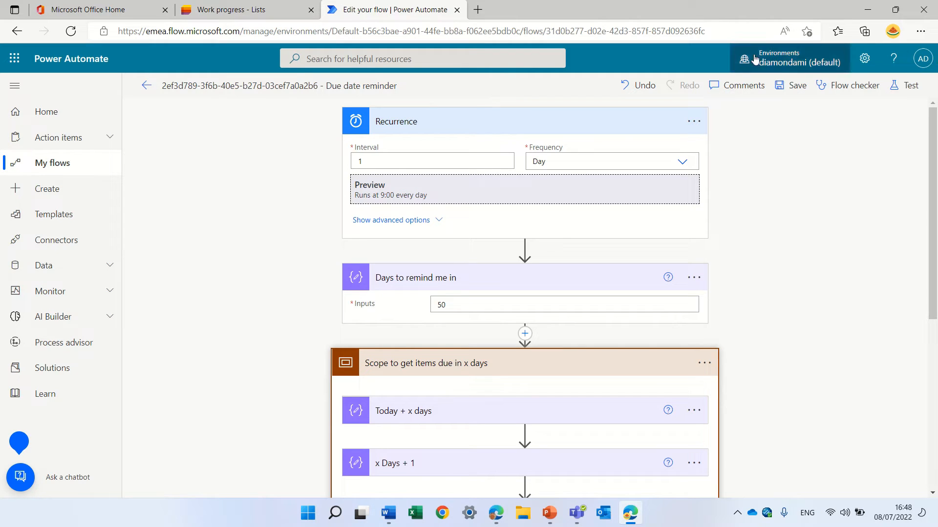
pyautogui.click(787, 86)
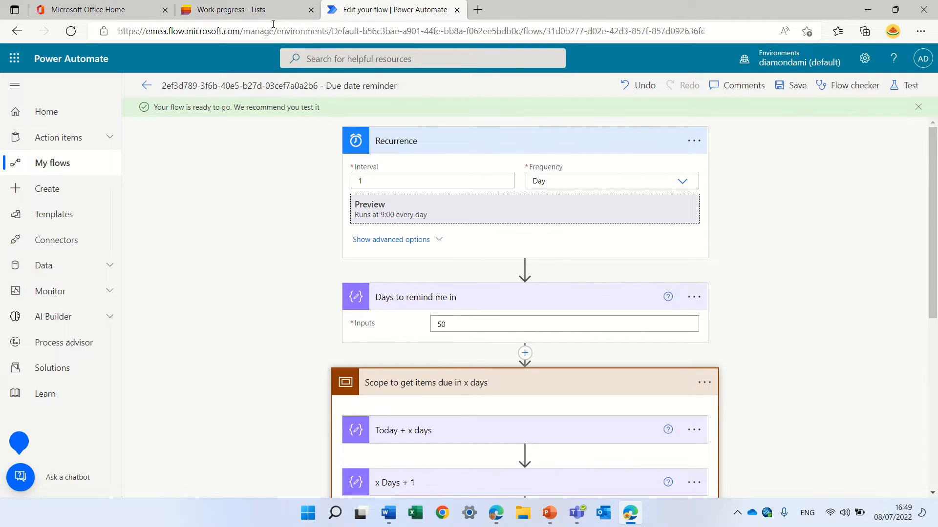
# Step: Return to the Work progress list and review the email reminder setup for the Start date column, leaving without creating it
pyautogui.click(255, 9)
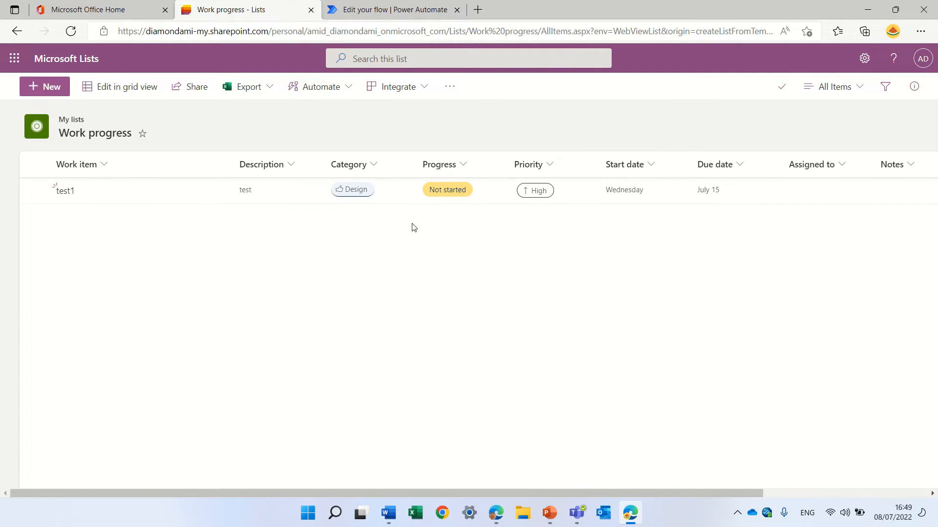
pyautogui.click(348, 93)
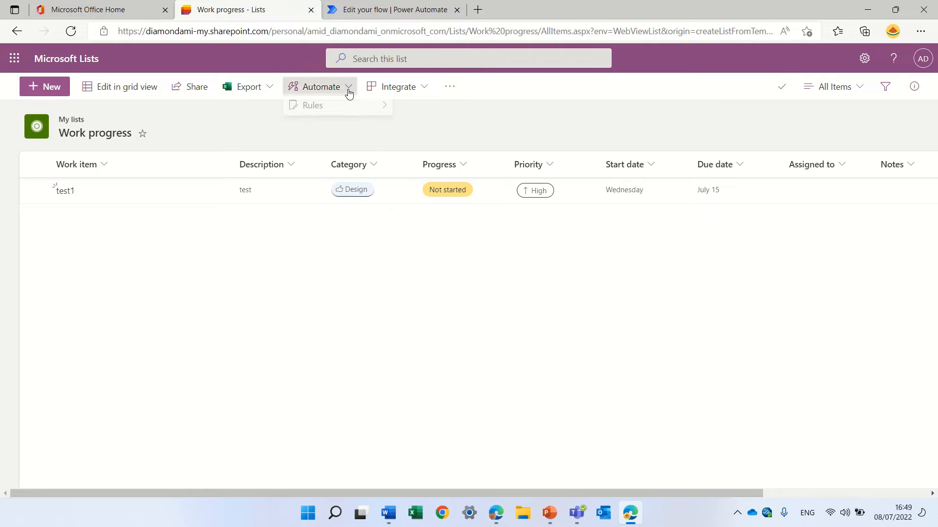
pyautogui.moveTo(343, 114)
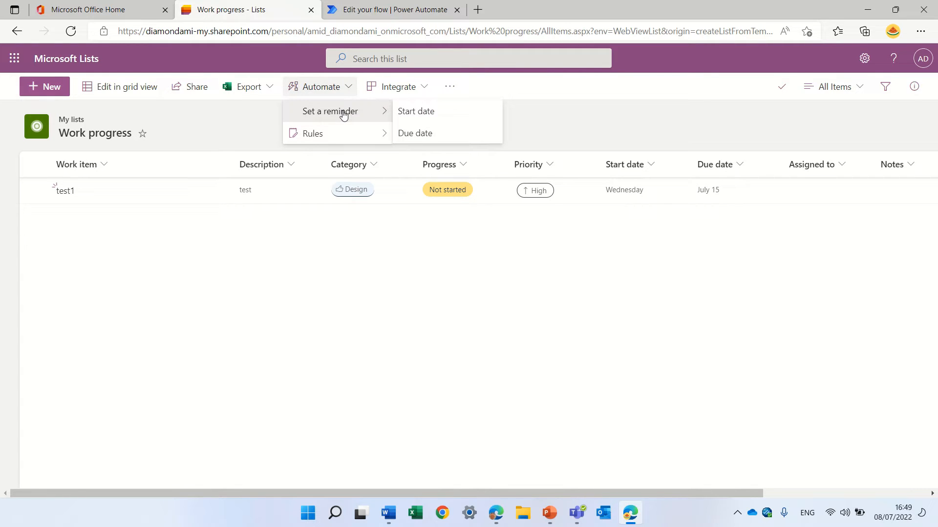
pyautogui.click(428, 114)
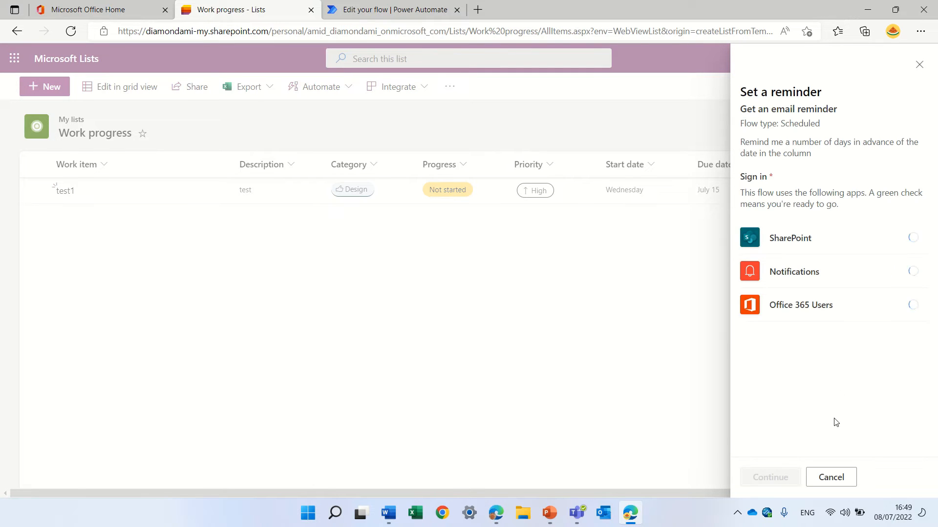
pyautogui.click(771, 476)
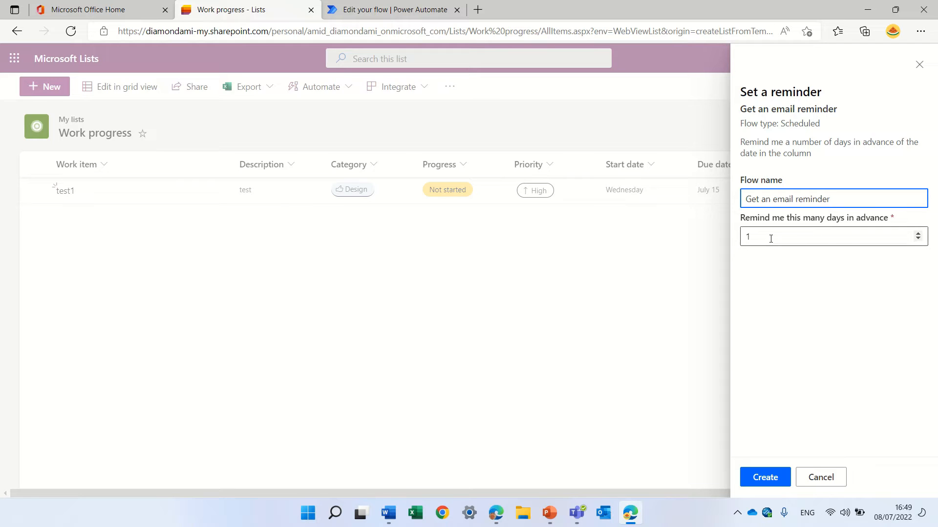
pyautogui.click(828, 480)
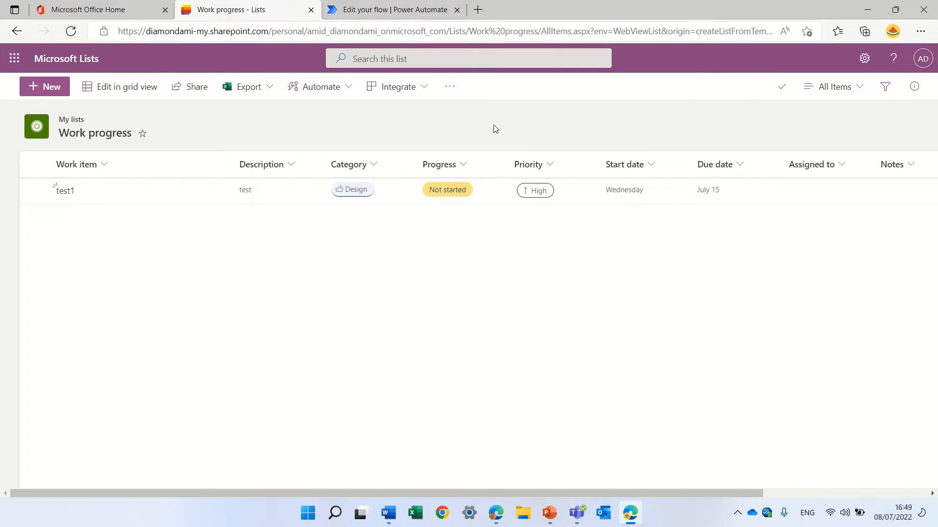
# Step: Open the Microsoft Lists home page from the Office home page
pyautogui.click(100, 9)
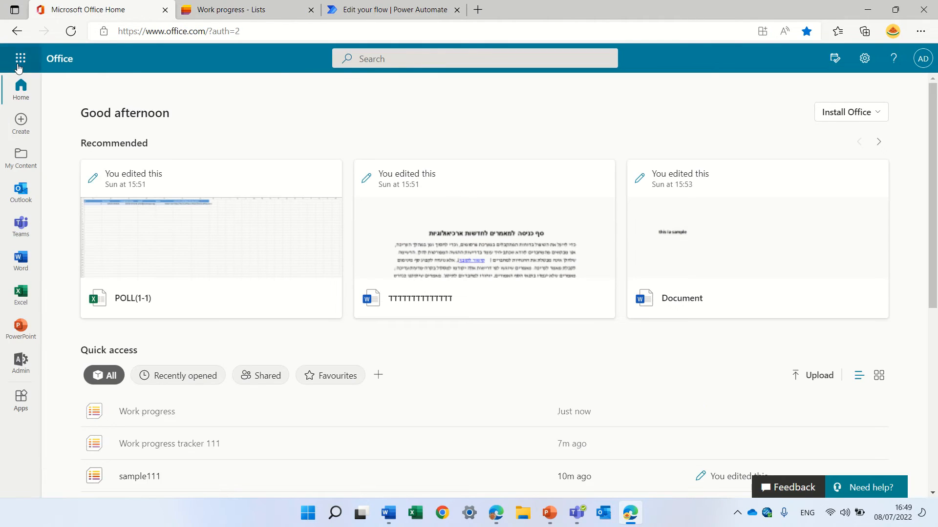
pyautogui.click(21, 58)
pyautogui.click(123, 287)
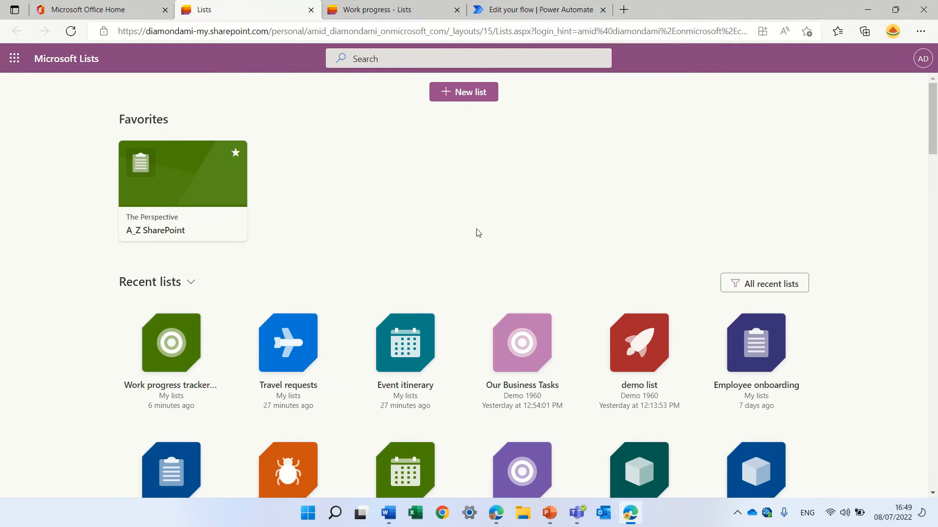
# Step: Start a new list from the Work progress tracker template
pyautogui.click(472, 91)
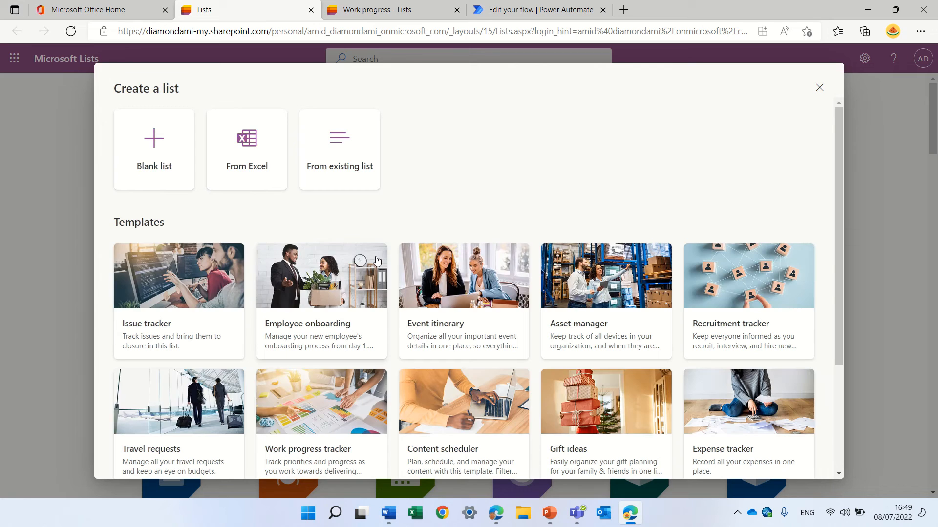
pyautogui.click(322, 404)
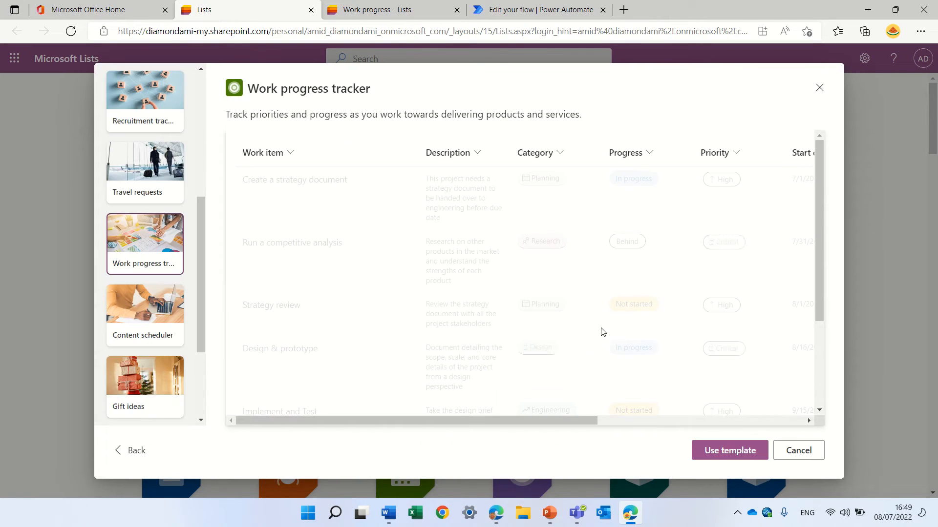
pyautogui.click(733, 449)
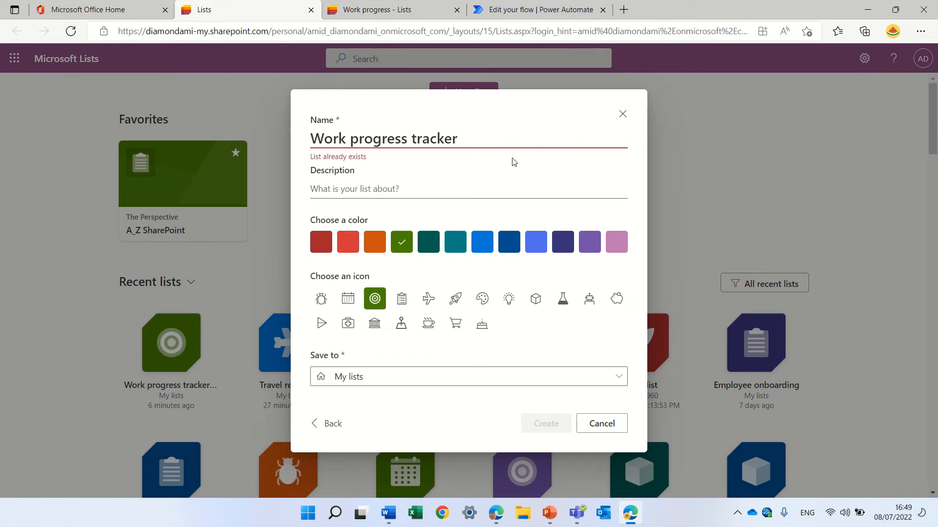
# Step: Name the list Work1, create it in My lists, and postpone its due date reminder setup
pyautogui.press('BackSpace')
pyautogui.press('BackSpace')
pyautogui.press('BackSpace')
pyautogui.press('BackSpace')
pyautogui.press('BackSpace')
pyautogui.press('BackSpace')
pyautogui.press('BackSpace')
pyautogui.press('BackSpace')
pyautogui.press('BackSpace')
pyautogui.press('BackSpace')
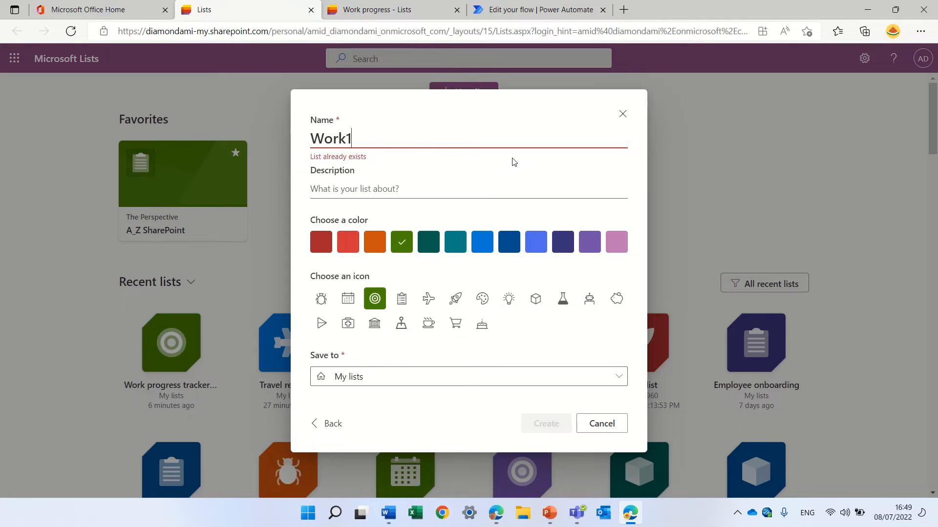
pyautogui.click(557, 423)
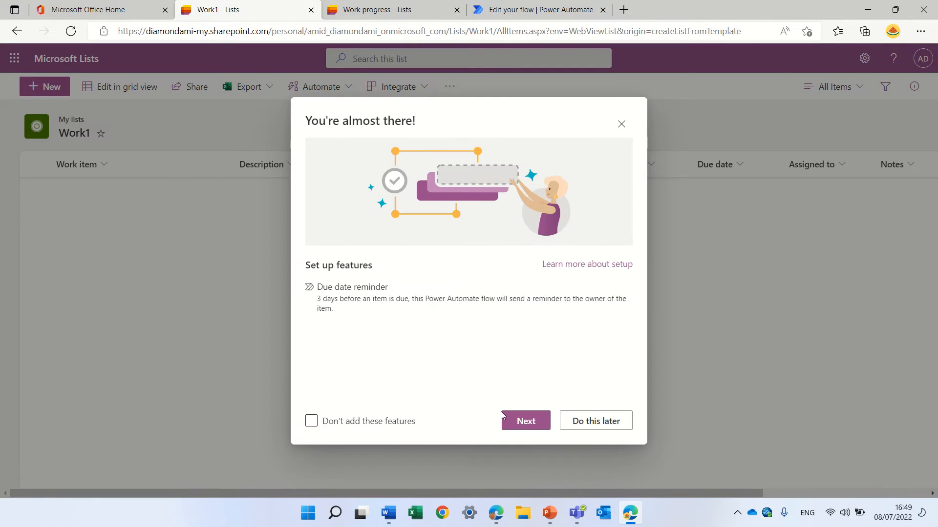
pyautogui.click(610, 424)
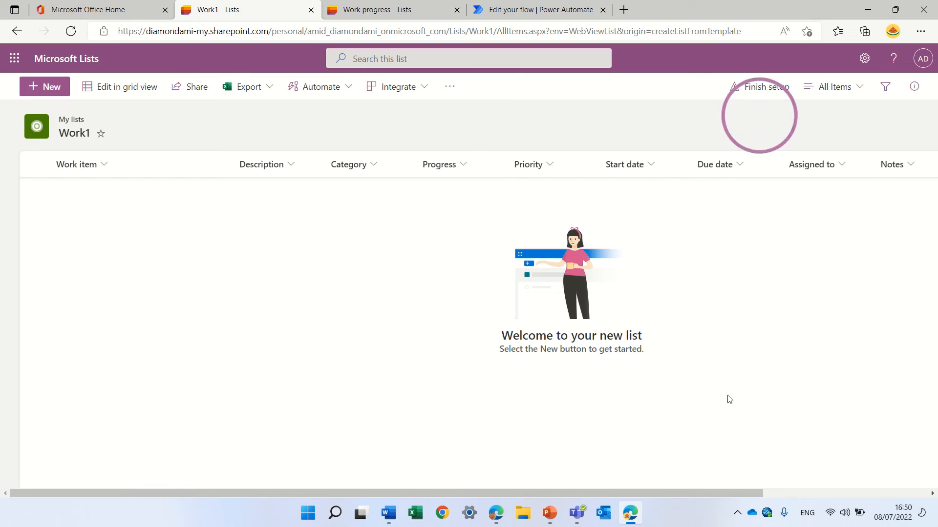
# Step: Reopen the unfinished feature setup of the Work1 list to review the Due date reminder, and leave without completing it
pyautogui.click(748, 93)
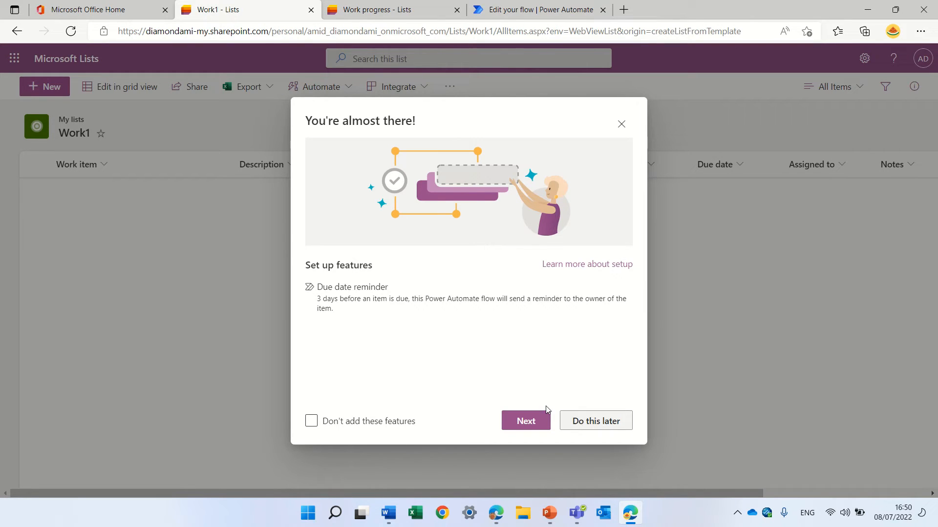
pyautogui.click(511, 422)
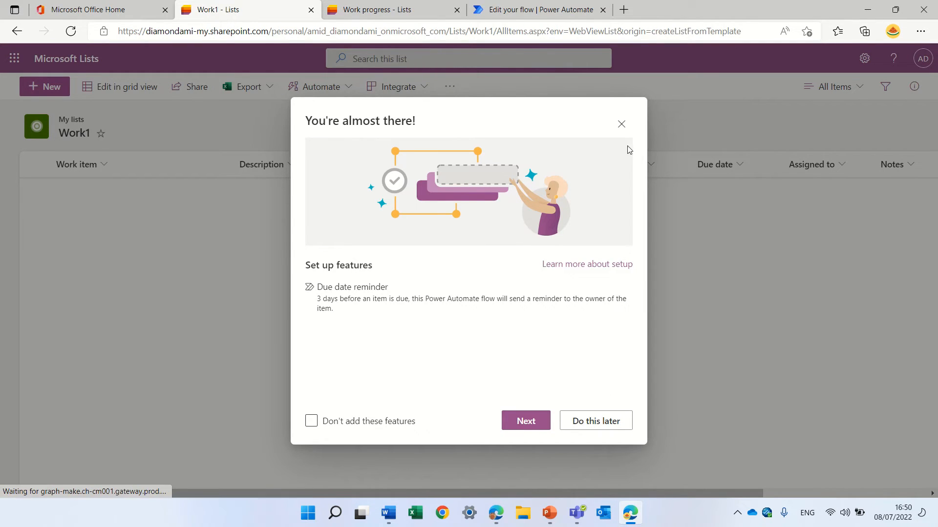
pyautogui.click(621, 125)
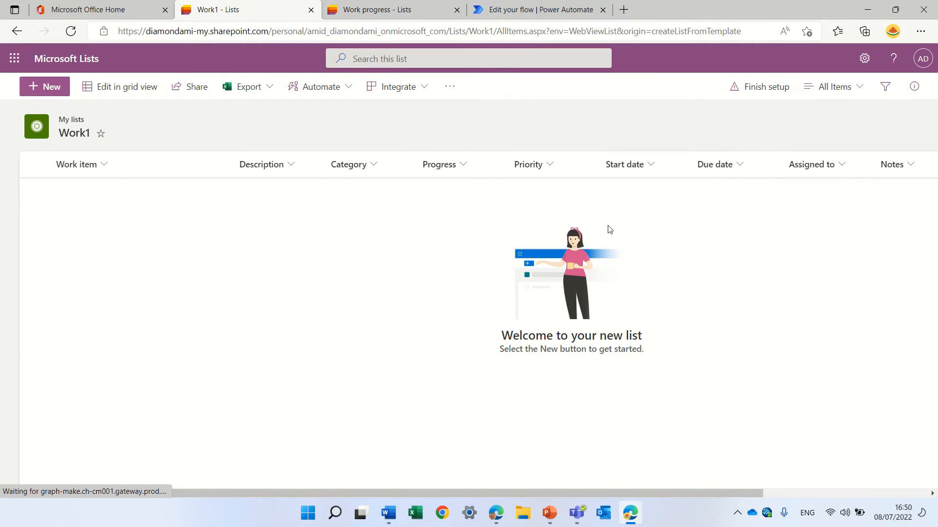